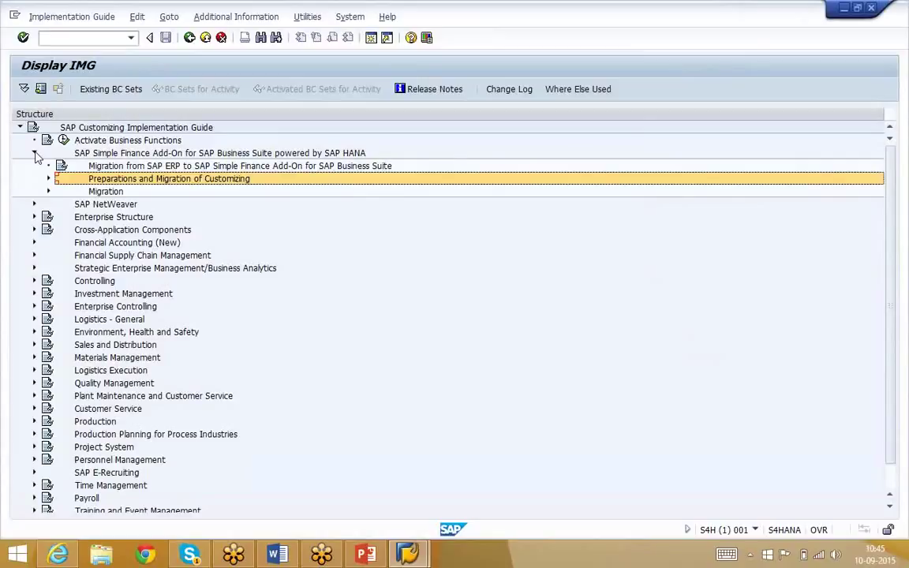
key(Right)
key(Down)
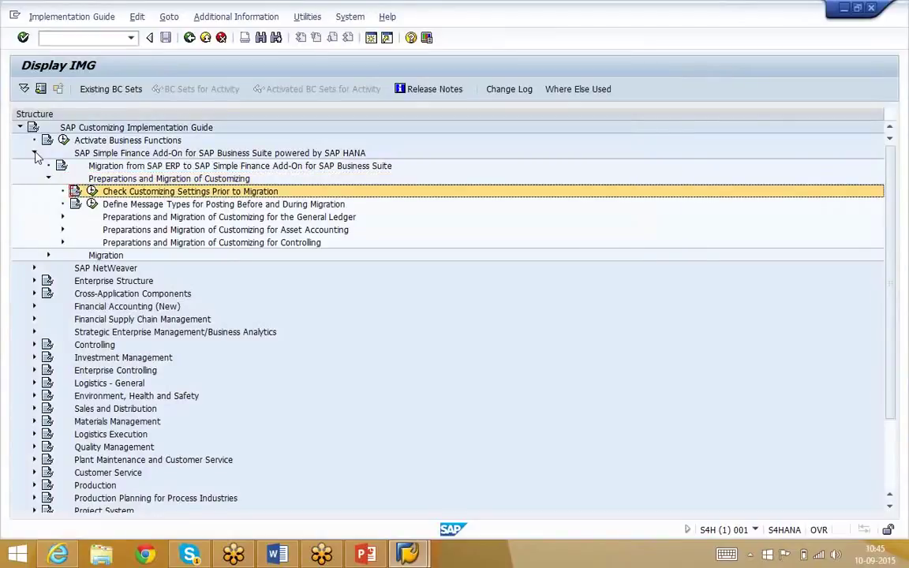
key(Down)
key(Down)
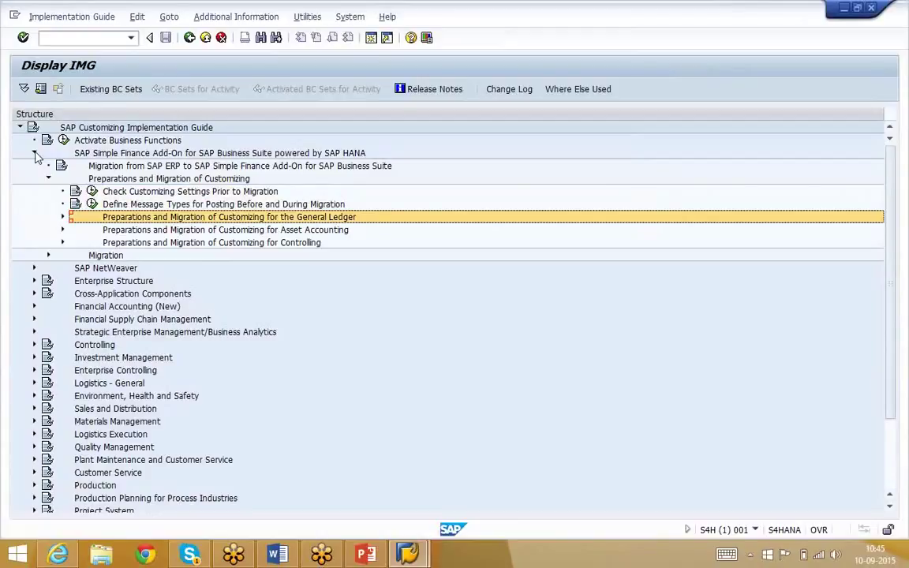
key(Right)
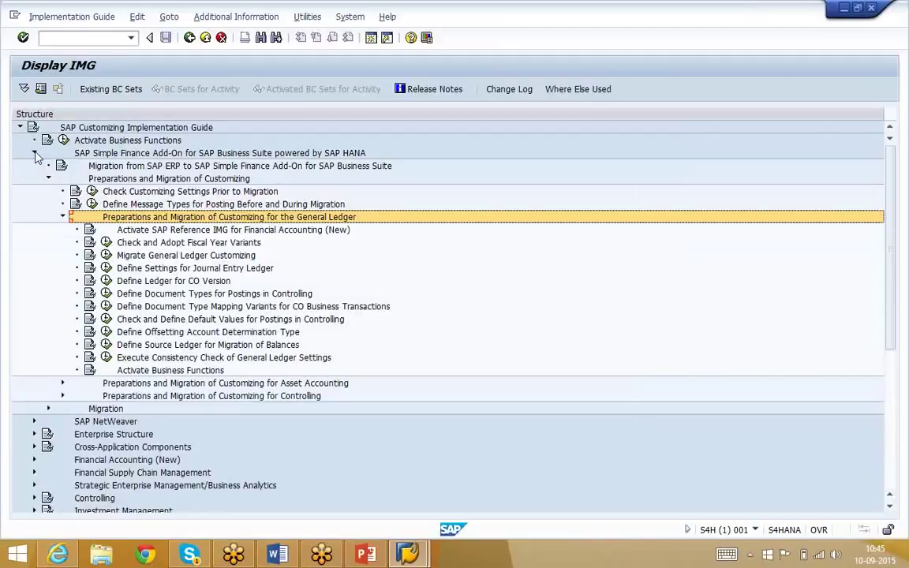
key(Left)
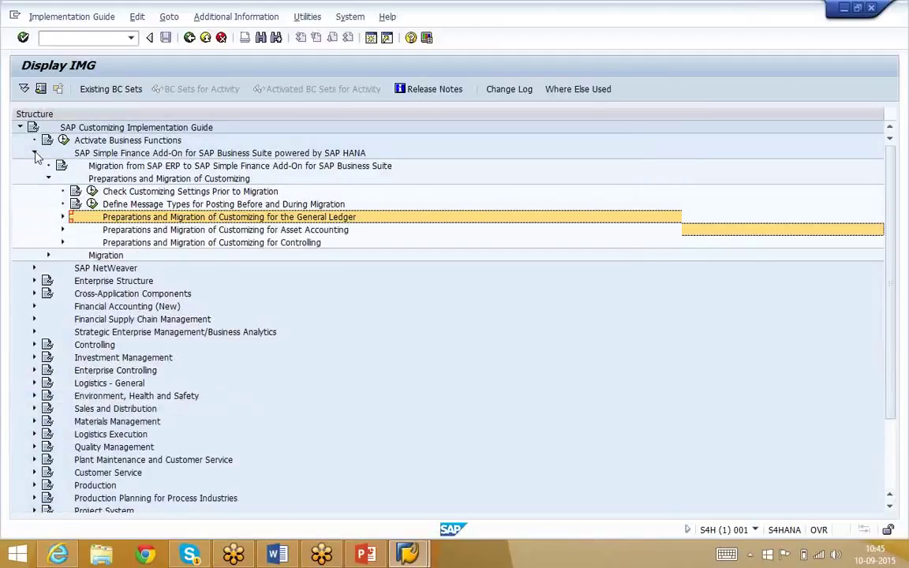
key(Down)
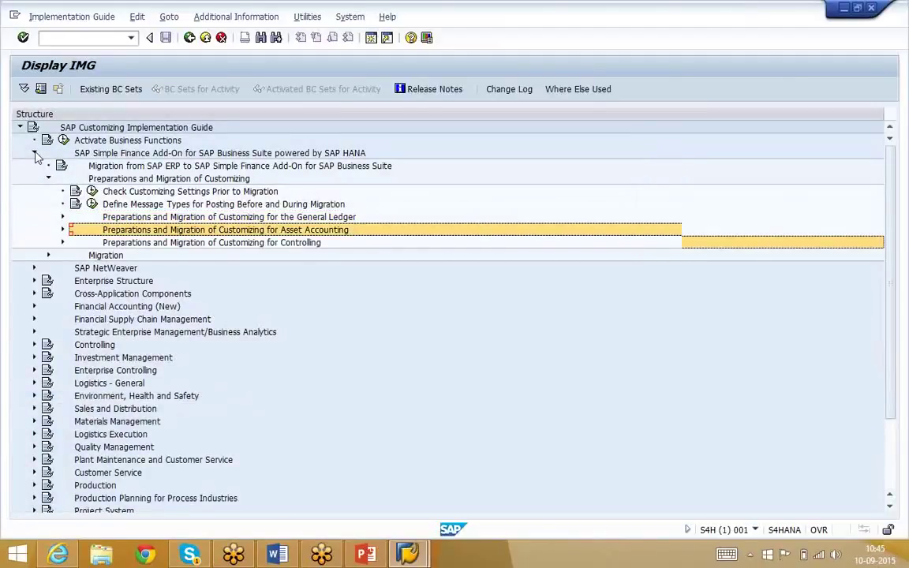
key(Down)
key(Right)
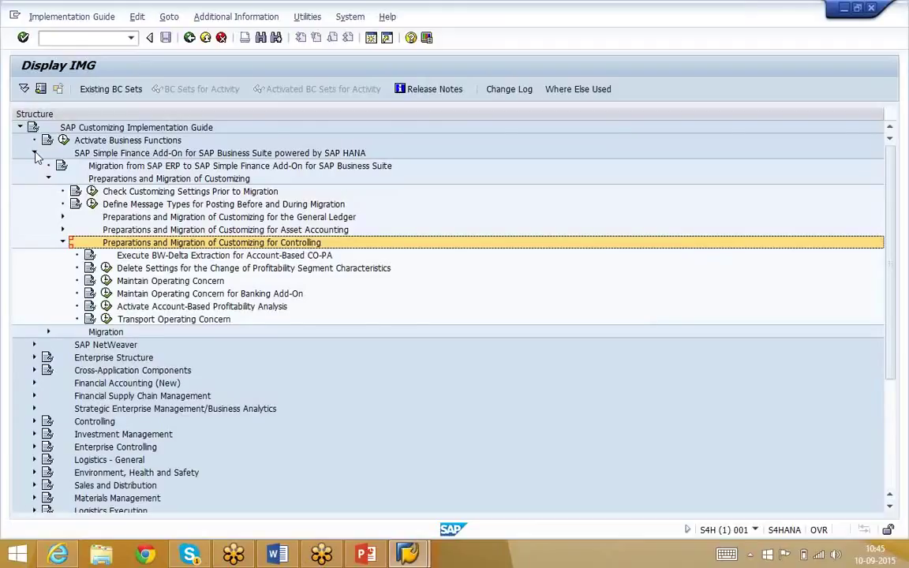
key(Left)
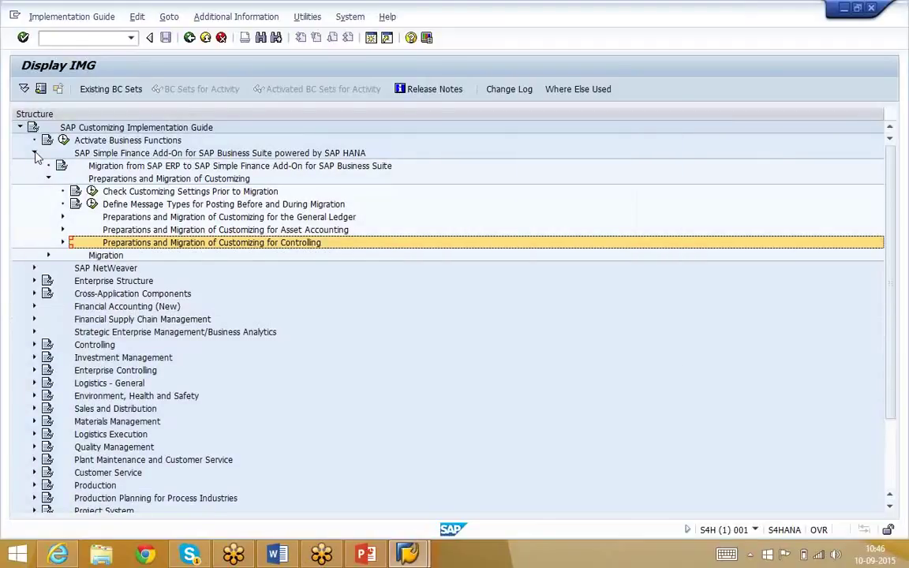
key(Up)
key(Up)
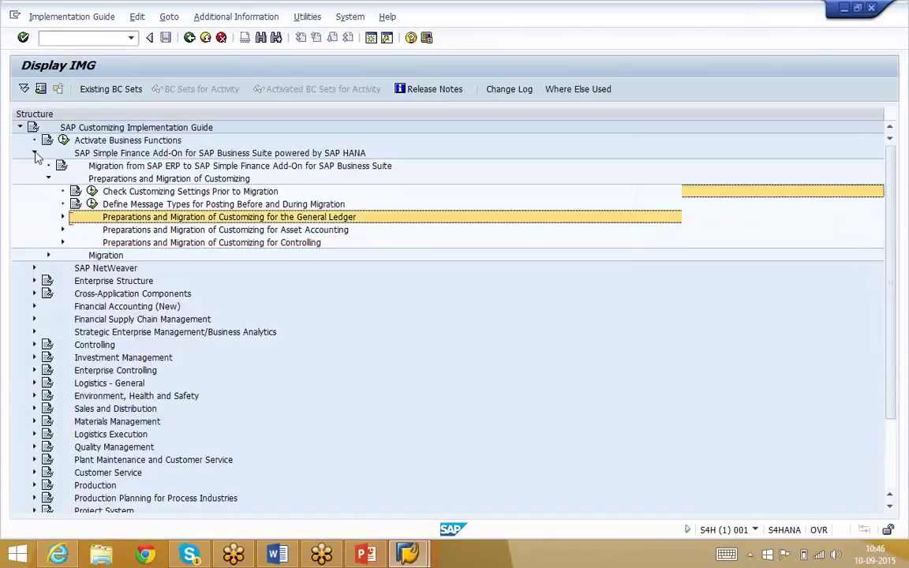
key(Up)
key(Up)
key(Up)
key(Left)
key(Down)
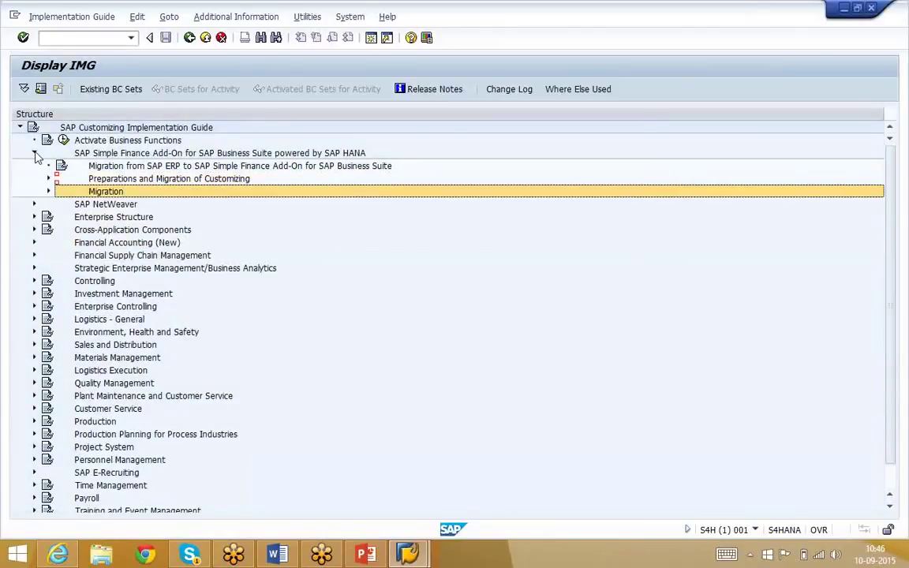
key(Right)
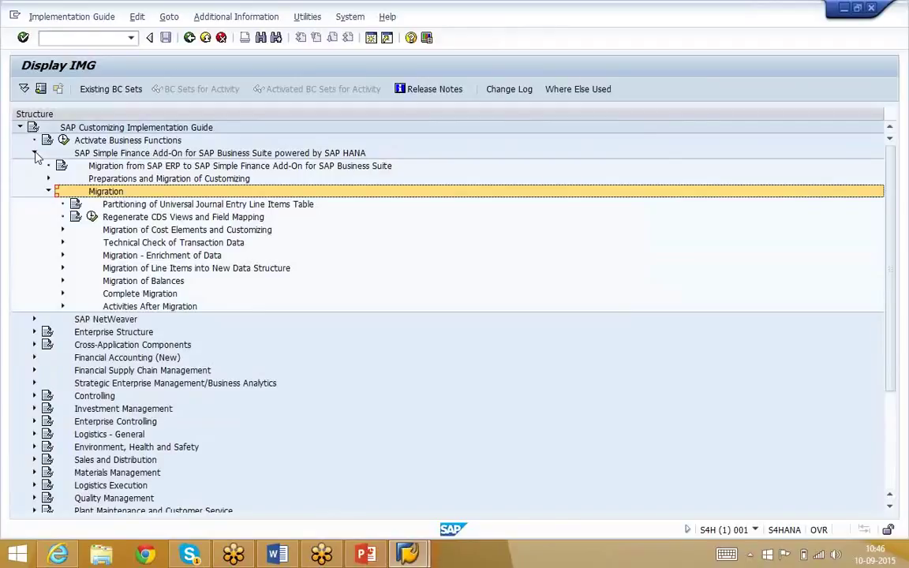
key(Down)
key(Down)
key(Down)
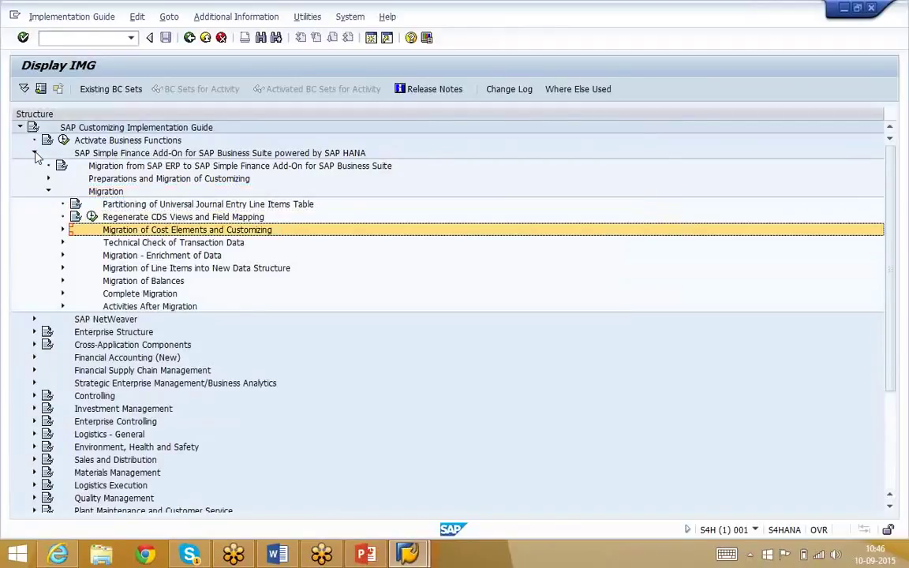
key(Down)
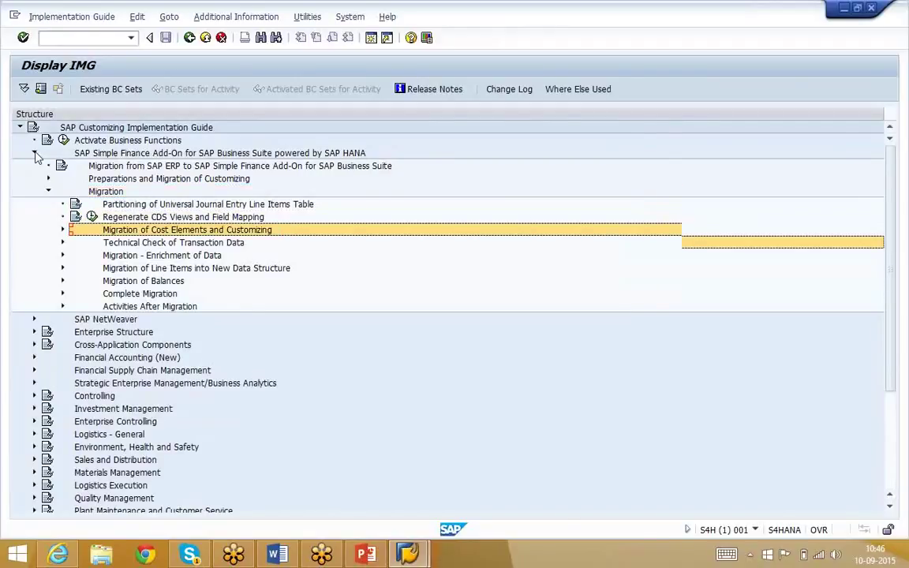
key(Down)
key(Down)
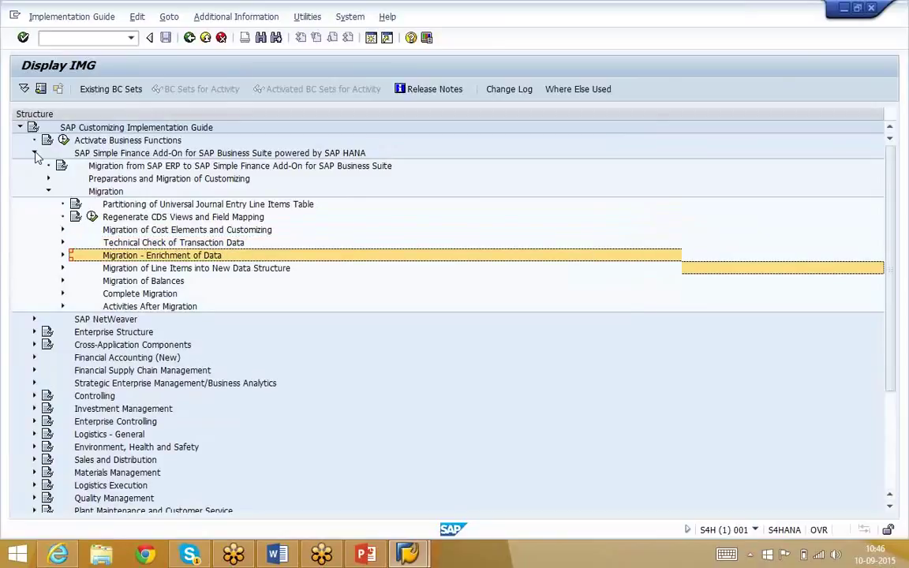
key(Down)
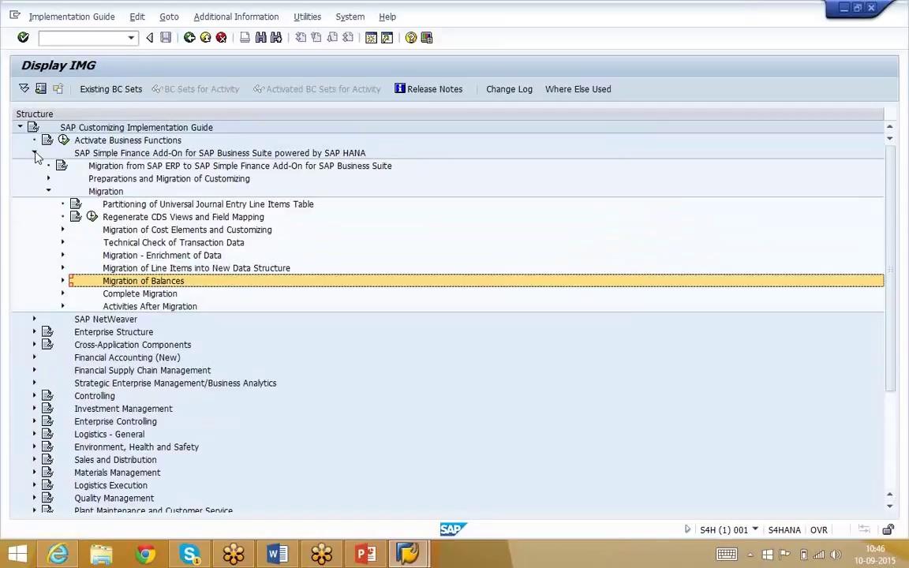
key(Down)
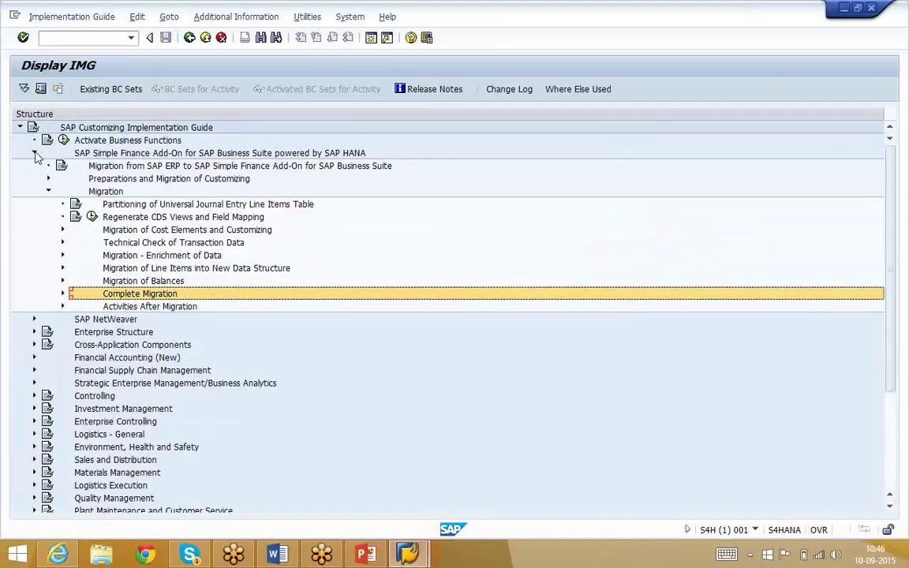
key(Down)
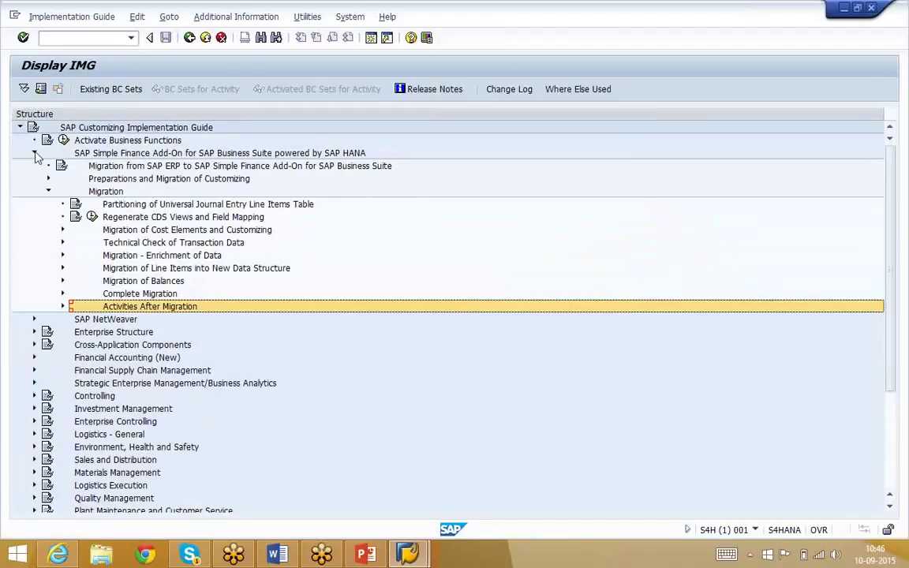
key(Up)
key(Up)
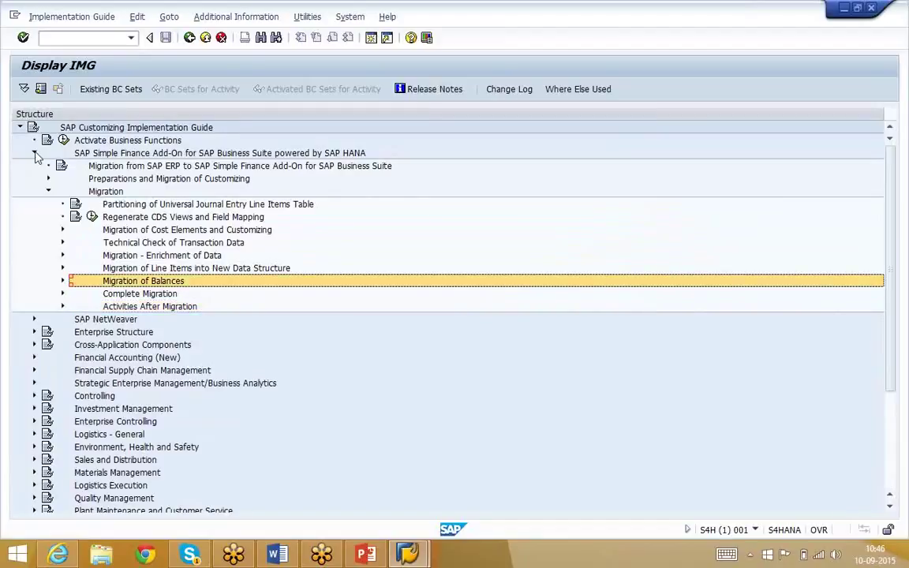
key(Up)
key(Up)
key(Up)
key(Up)
key(Up)
key(Up)
key(Up)
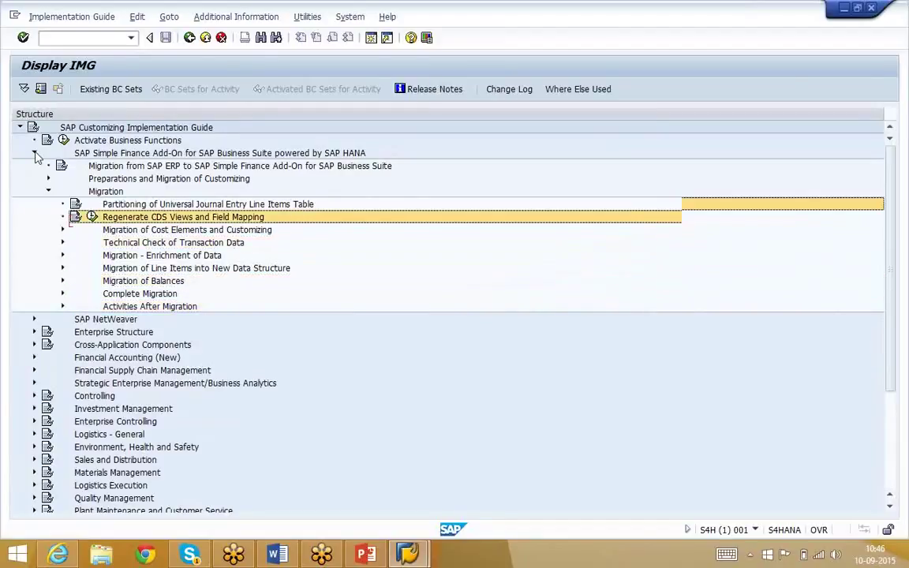
key(Left)
key(Up)
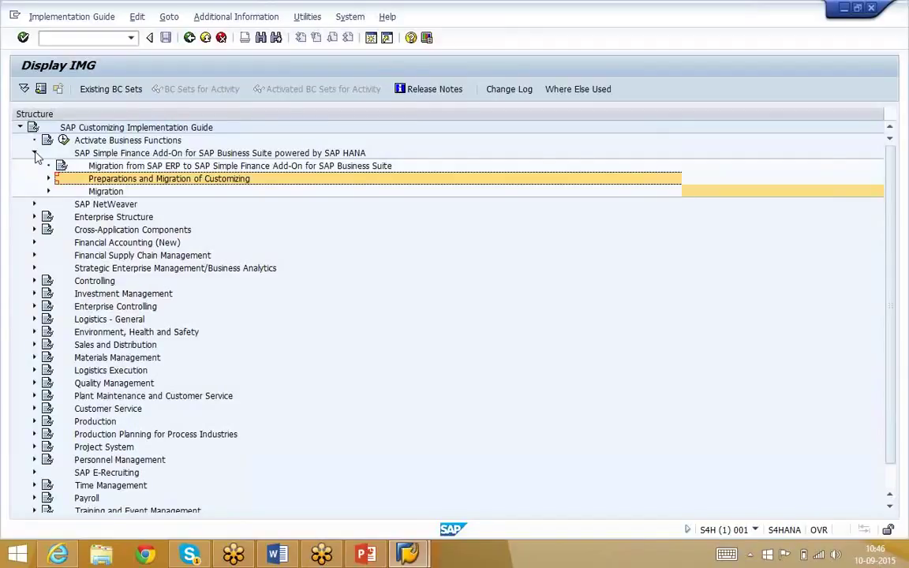
Expand the Migration section and look over Migration - Enrichment of Data
key(Down)
key(Right)
key(Down)
key(Down)
key(Down)
key(Down)
key(Down)
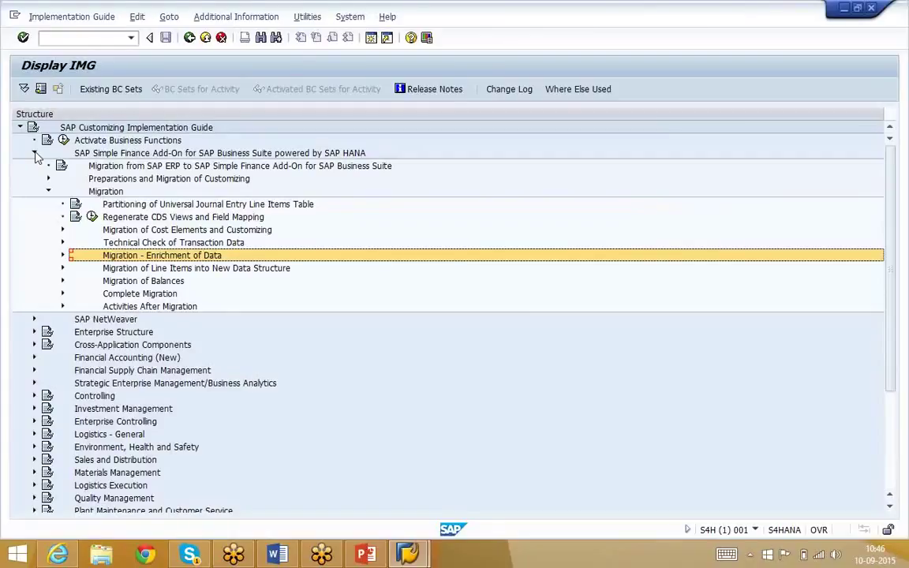
key(Up)
key(Up)
key(Up)
key(Up)
key(Up)
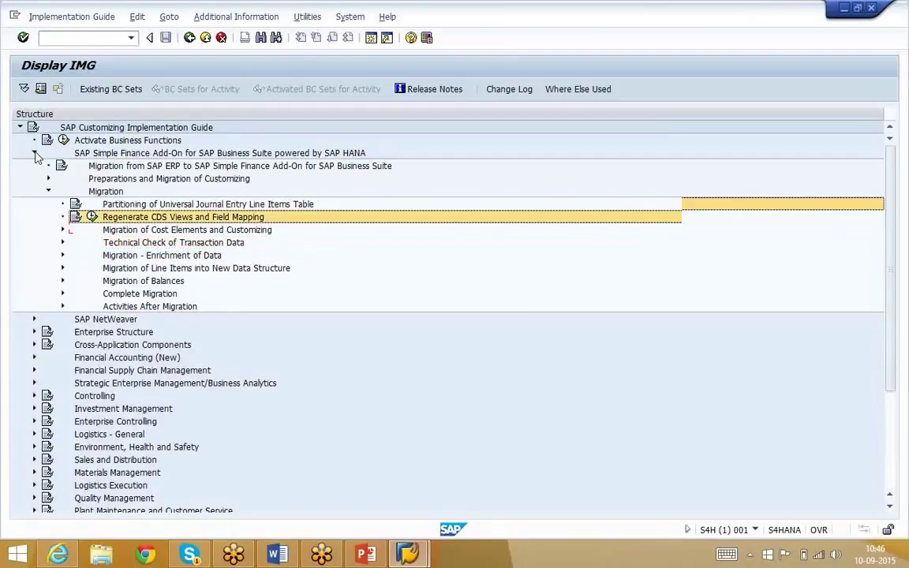
Collapse Migration and the whole SAP Simple Finance Add-On branch
key(Left)
key(Up)
key(Up)
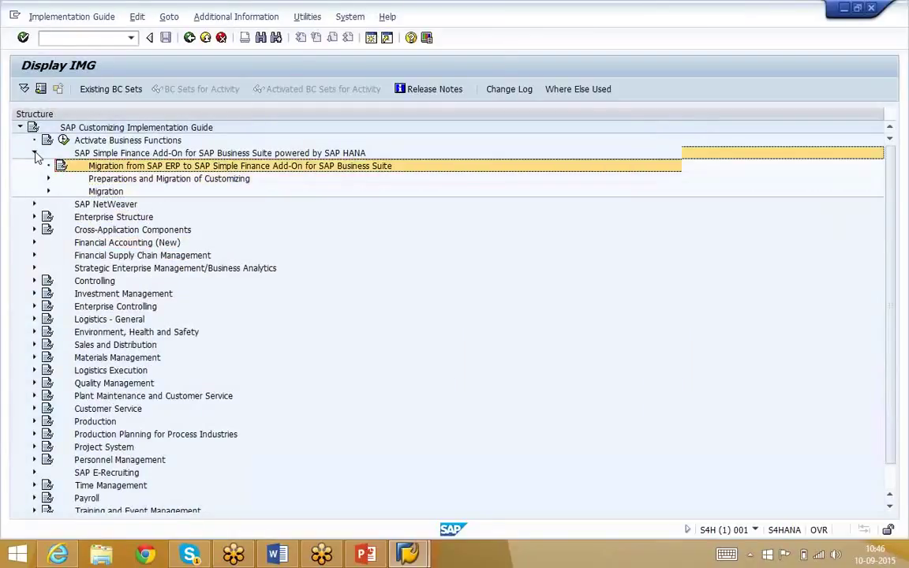
key(Up)
key(Left)
key(Up)
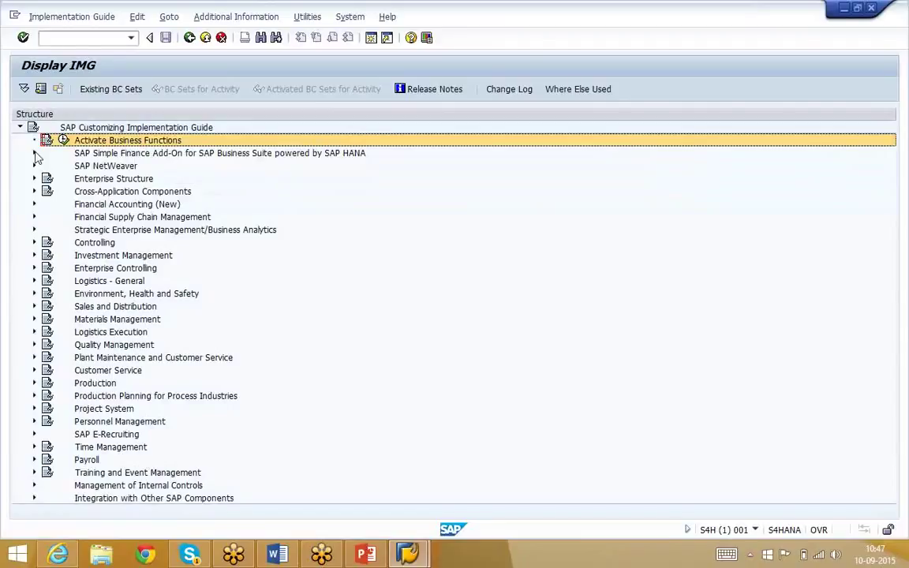
Go back from Display IMG to the SAP Easy Access menu
key(F3)
key(F3)
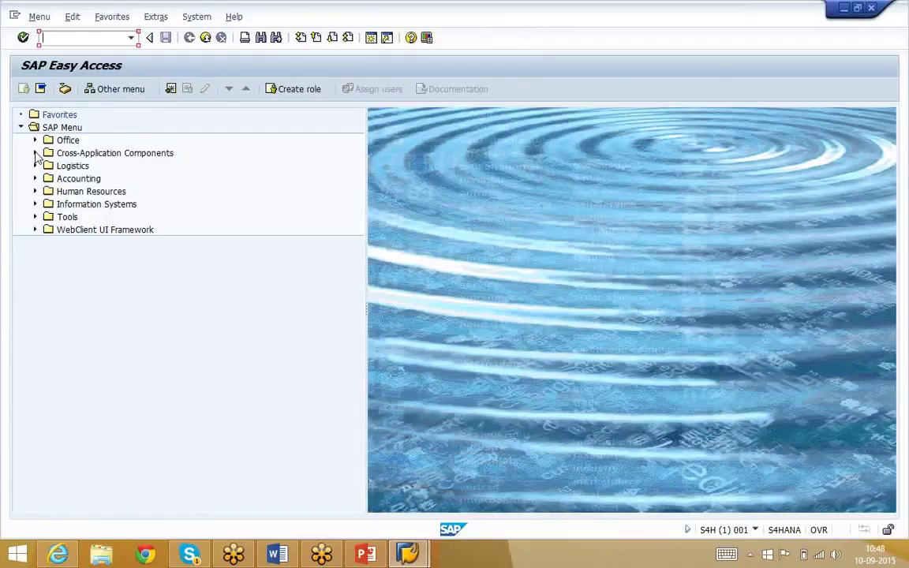
Expand Cross-Application Components, then log off, confirming Yes despite unsaved data
click(35, 155)
click(205, 38)
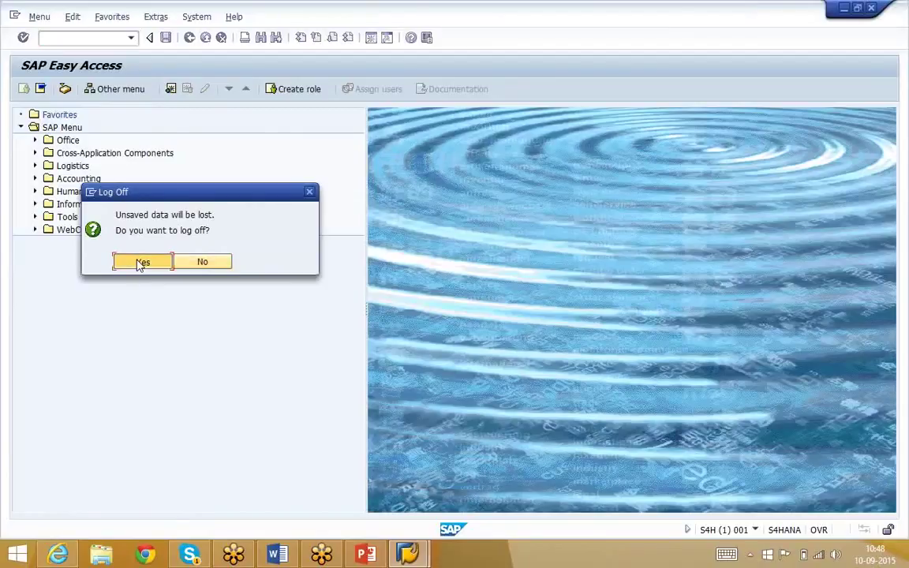
click(139, 264)
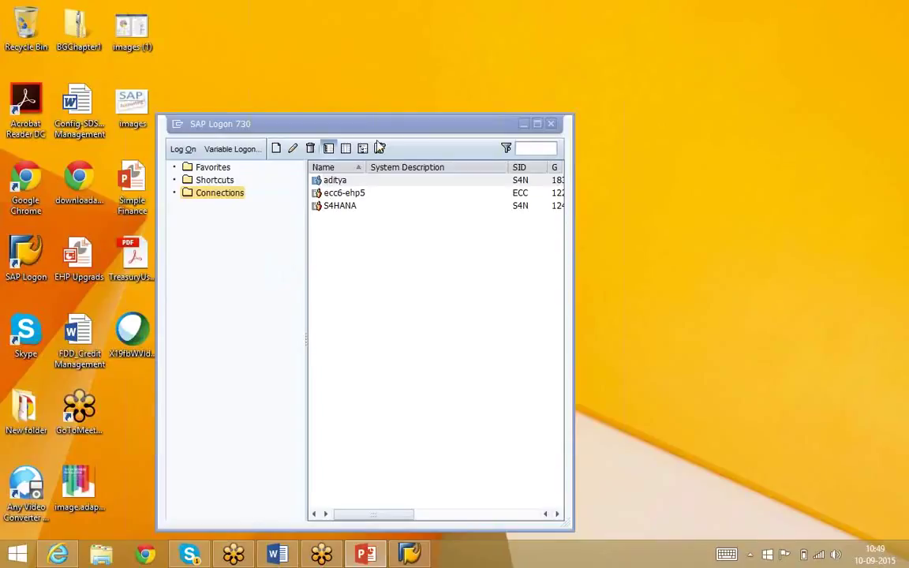
Maximize the SAP Logon 730 window
click(537, 123)
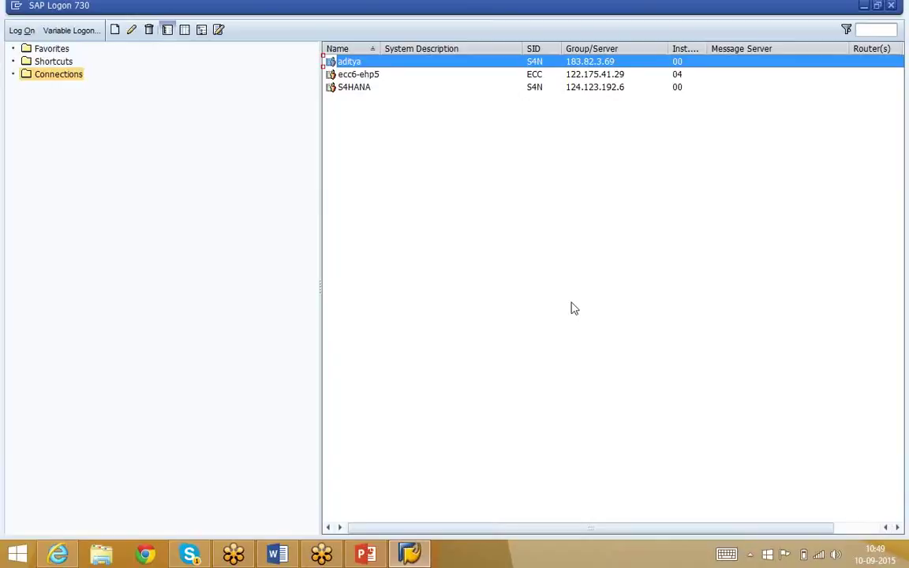
Bring the Simple Finance PowerPoint presentation to the front
click(363, 555)
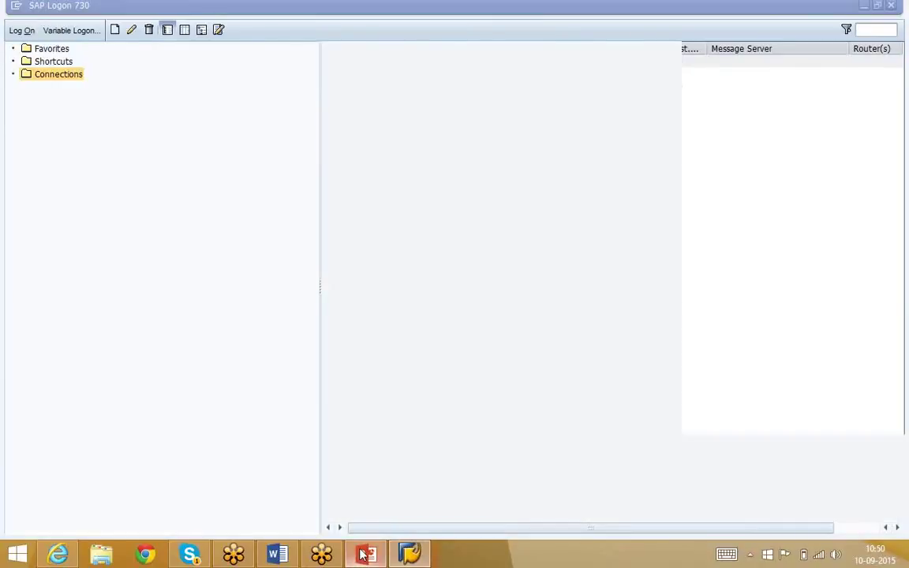